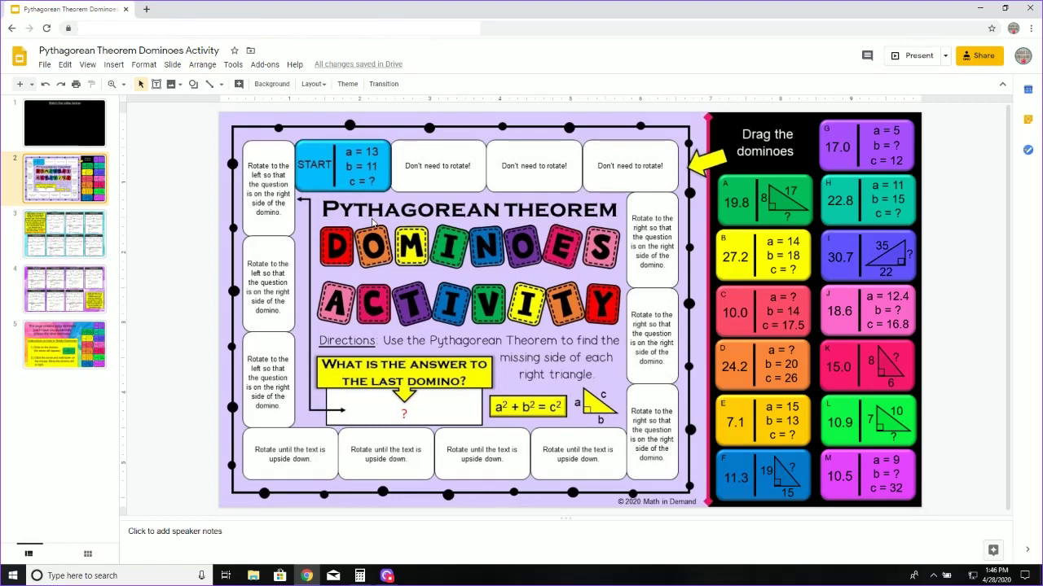
Check the problems worksheet, then return to the dominoes board whose START domino gives a = 13, b = 11.
{"action": "left_click", "coordinate": [69, 236]}
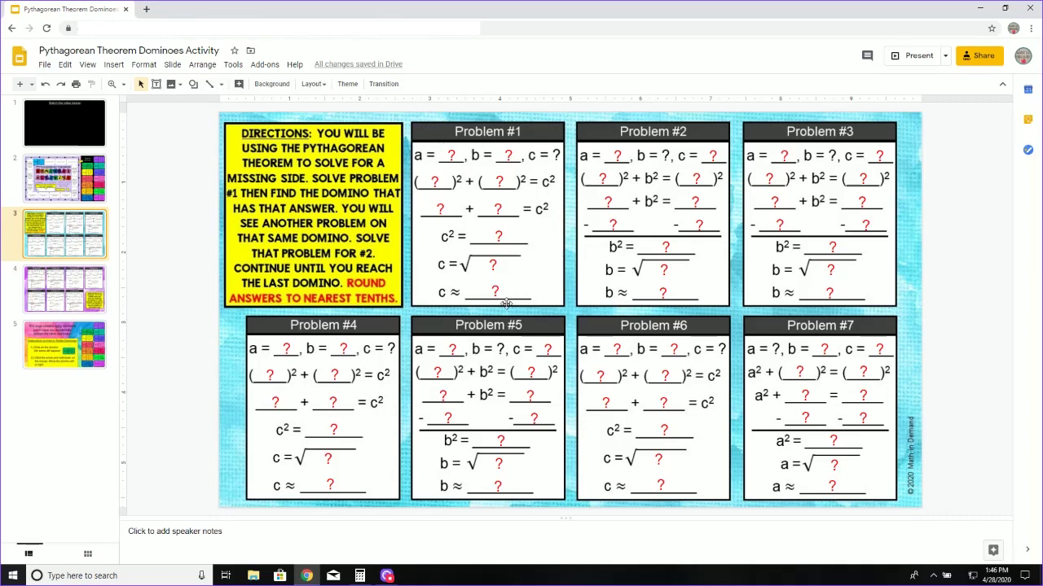
{"action": "left_click", "coordinate": [70, 186]}
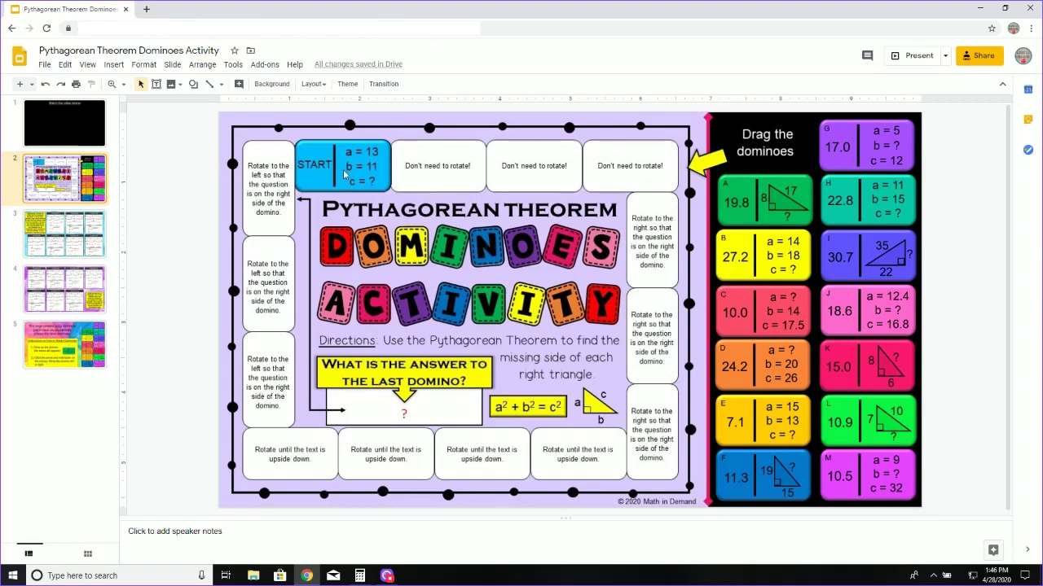
Enter a = 13, b = 11 and the first squared term 13 in Problem #1.
{"action": "left_click", "coordinate": [83, 229]}
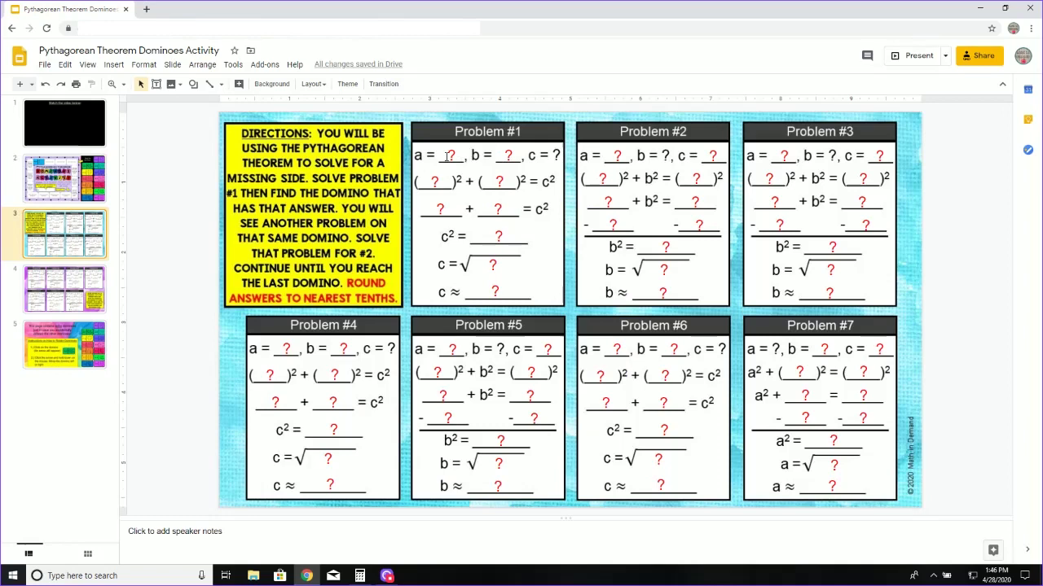
{"action": "left_click", "coordinate": [432, 157]}
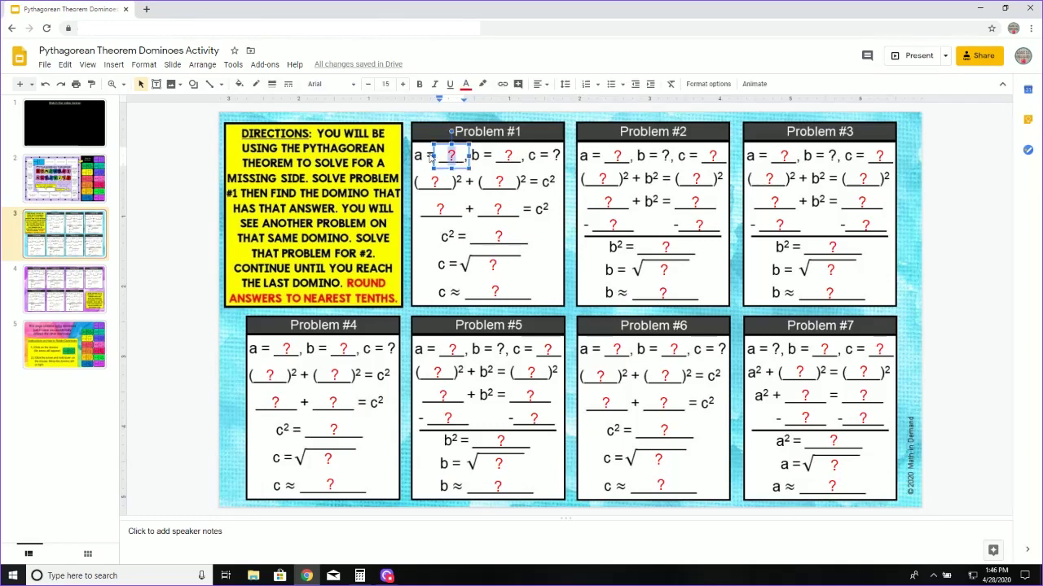
{"action": "type", "text": "13"}
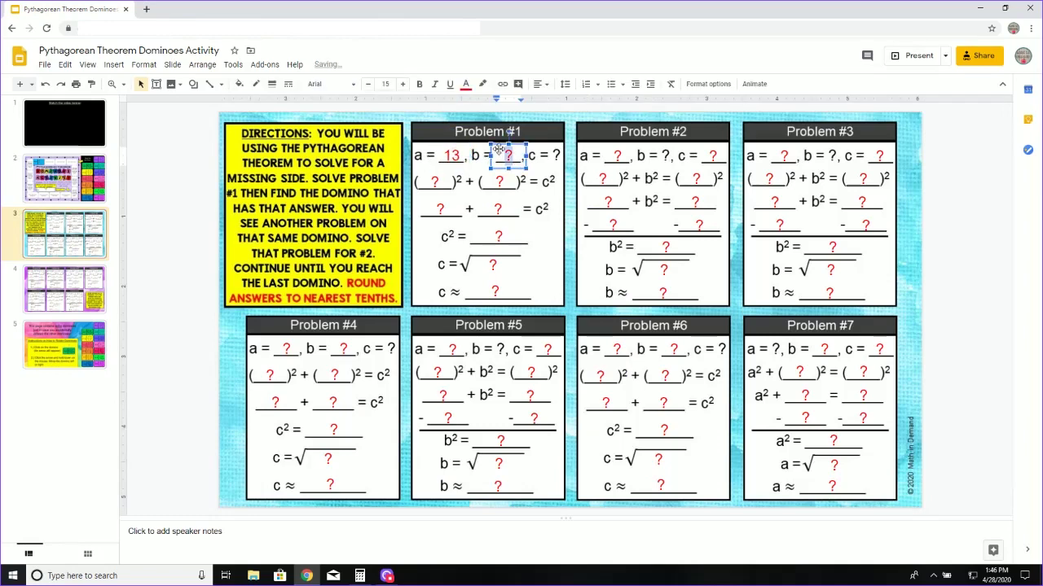
{"action": "left_click", "coordinate": [510, 153]}
{"action": "type", "text": "11"}
{"action": "left_click", "coordinate": [498, 181]}
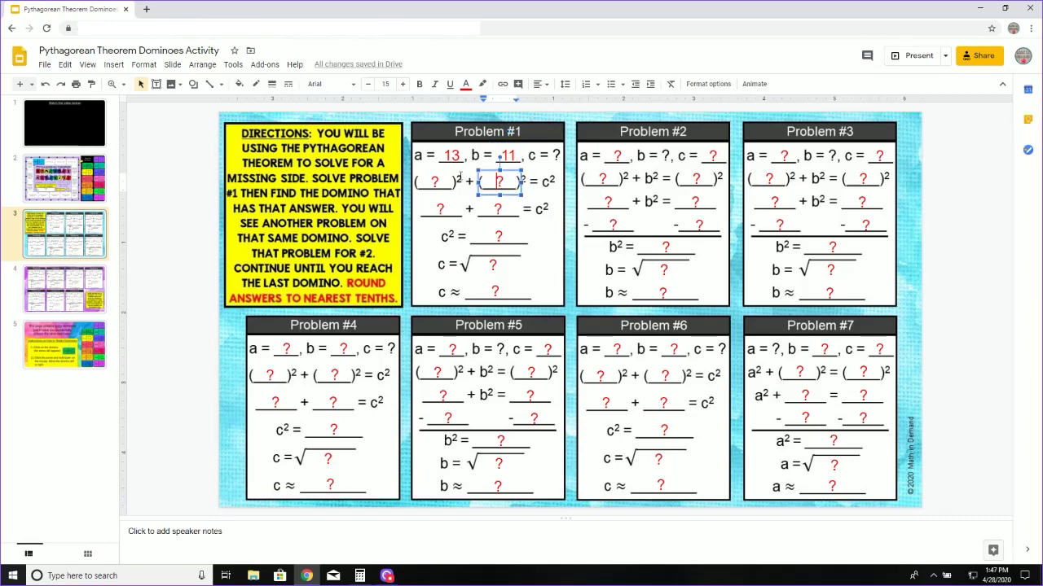
{"action": "left_click", "coordinate": [438, 209]}
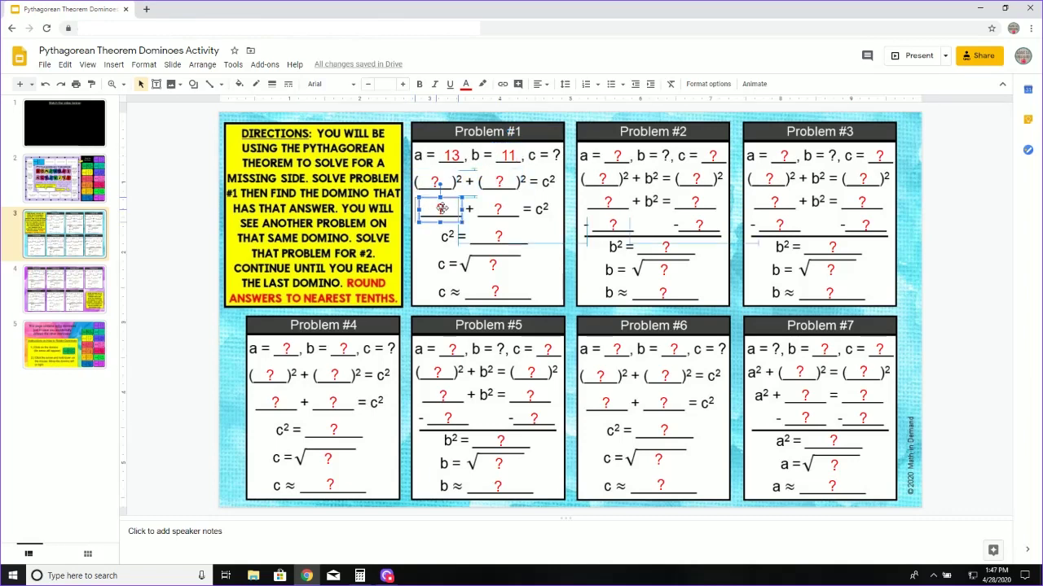
{"action": "left_click_drag", "start_coordinate": [440, 209], "coordinate": [444, 209]}
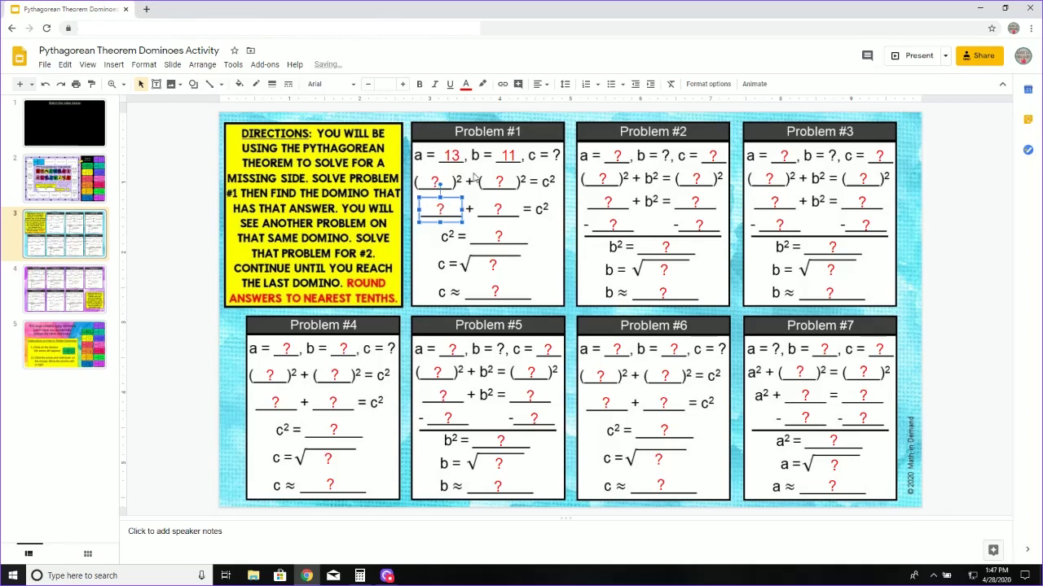
{"action": "left_click", "coordinate": [434, 181]}
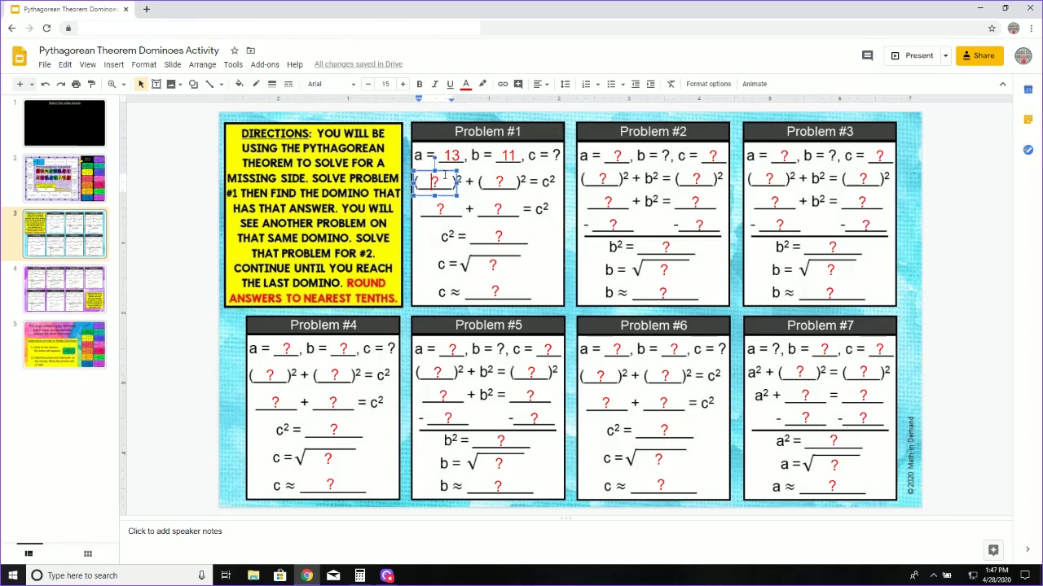
{"action": "type", "text": "13"}
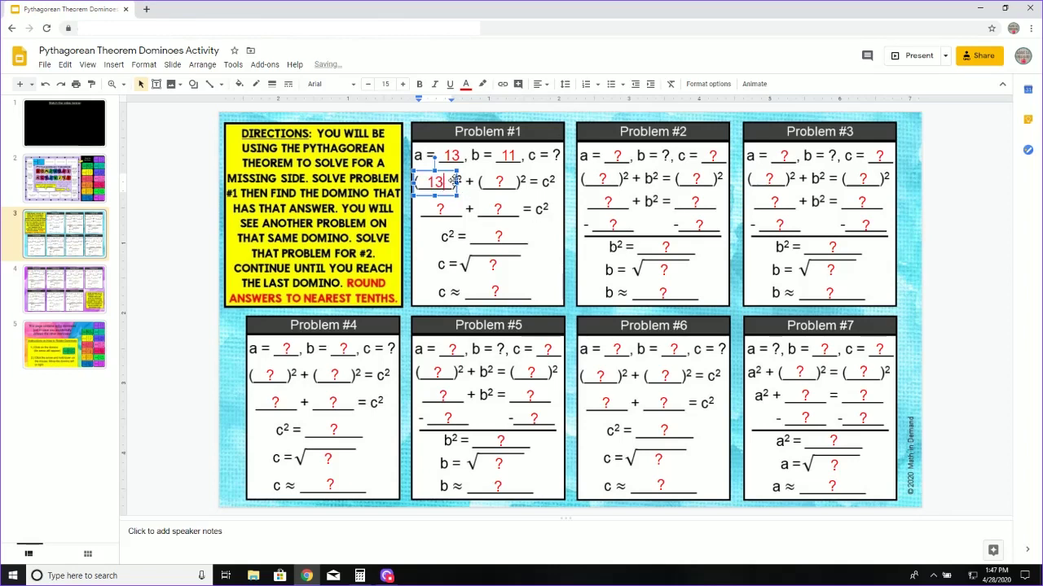
Fill in the second squared term 11 and the sum 169 + 121.
{"action": "double_click", "coordinate": [499, 181]}
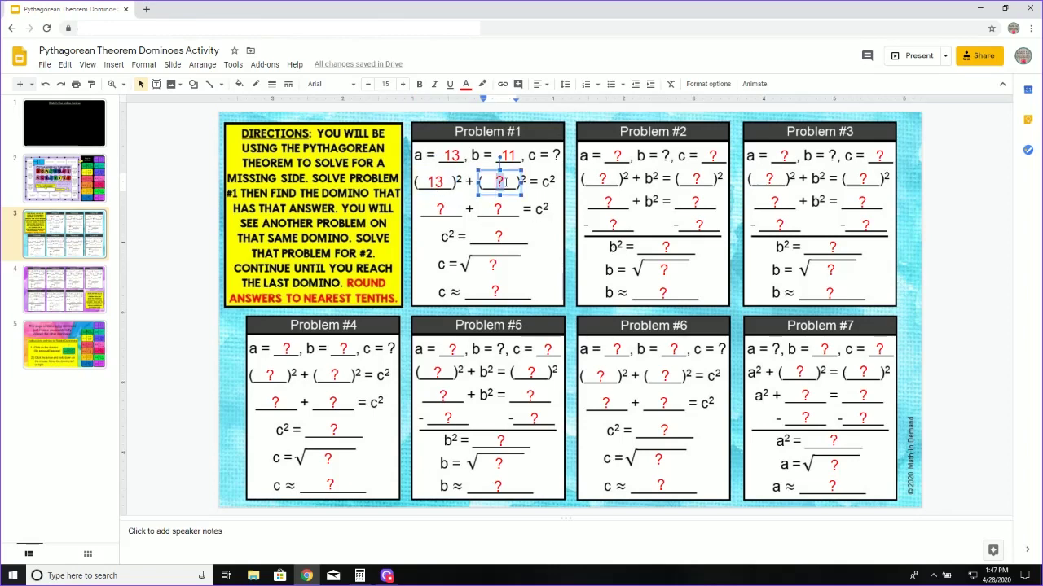
{"action": "type", "text": "11"}
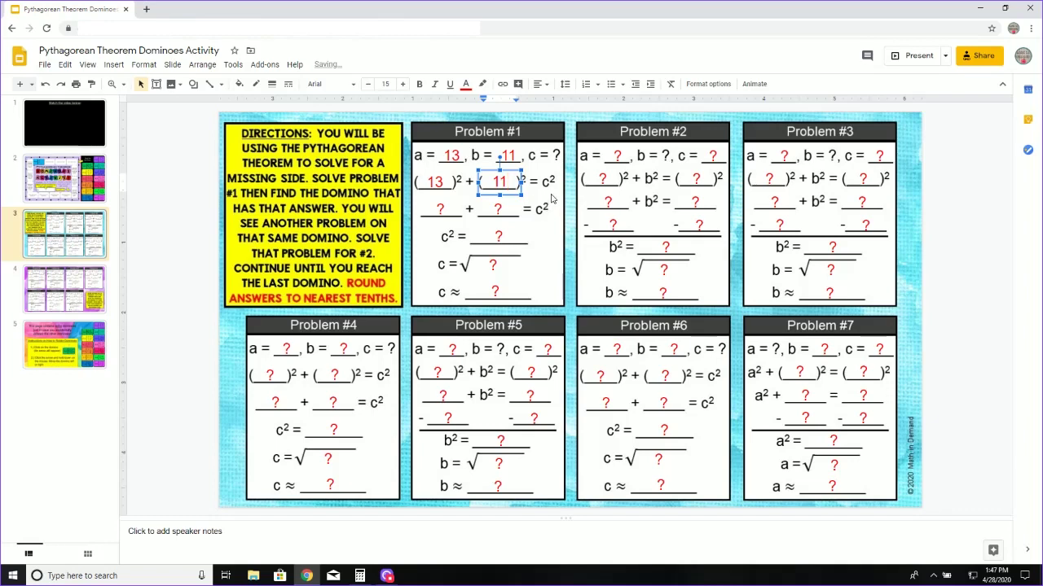
{"action": "left_click", "coordinate": [546, 193]}
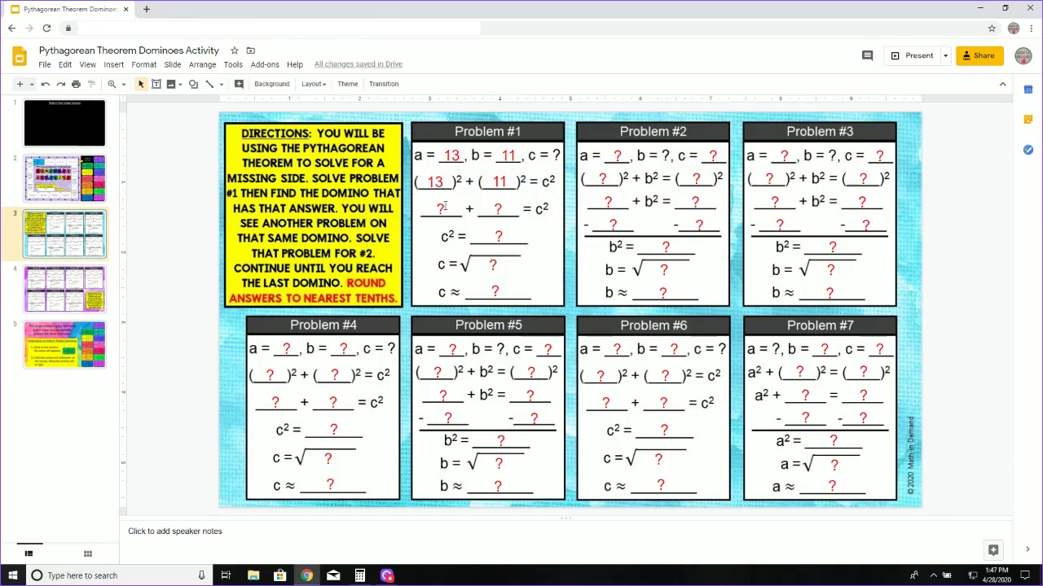
{"action": "double_click", "coordinate": [440, 208]}
{"action": "type", "text": "169"}
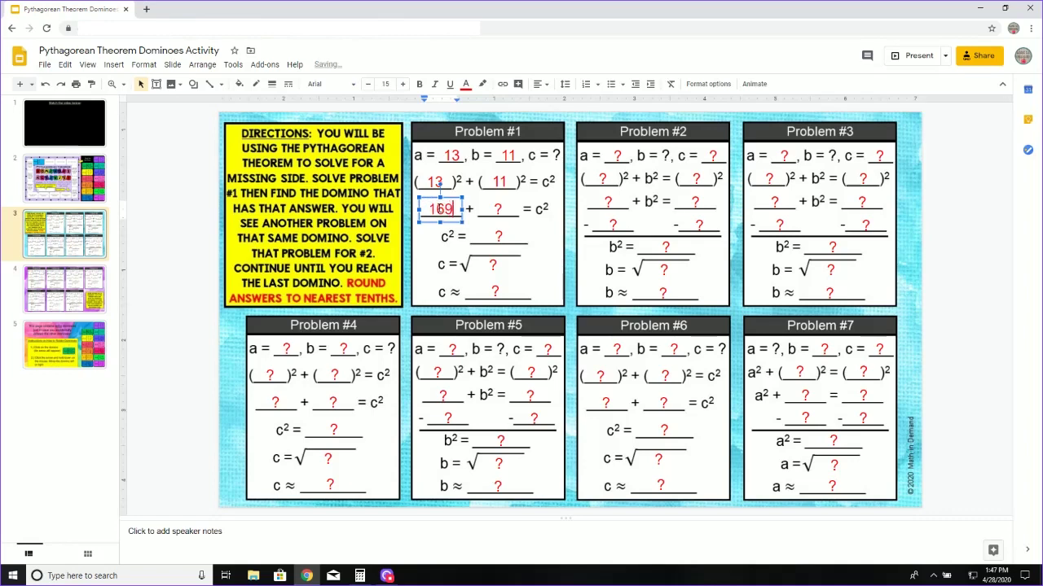
{"action": "left_click", "coordinate": [524, 197]}
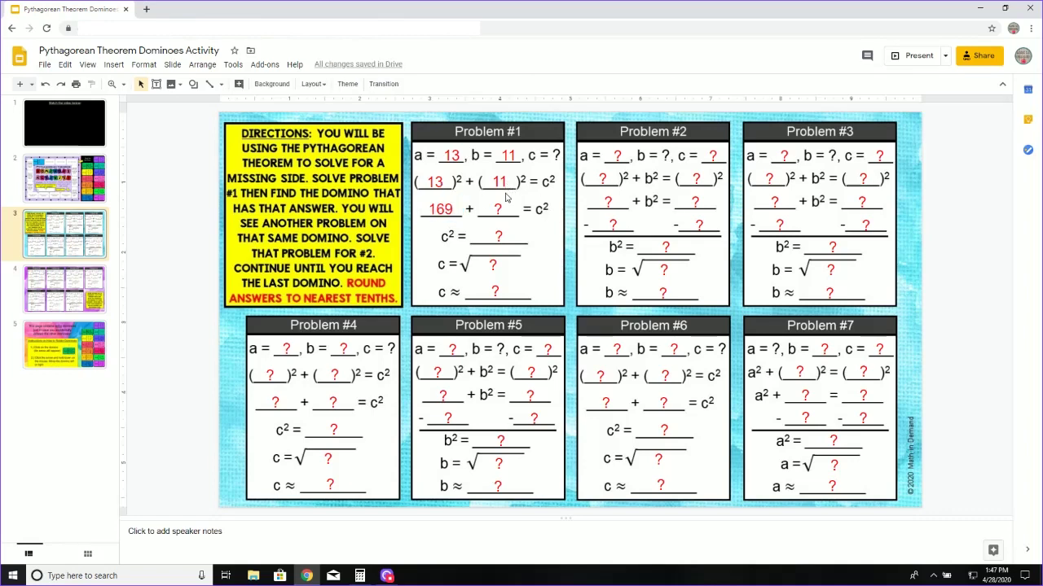
{"action": "double_click", "coordinate": [500, 208]}
{"action": "type", "text": "121"}
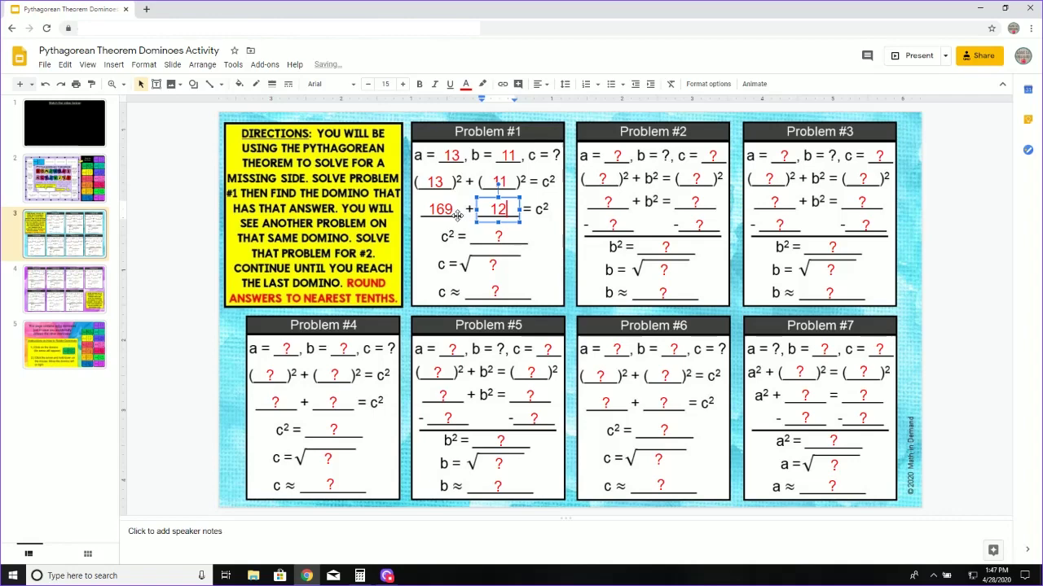
{"action": "left_click", "coordinate": [551, 242]}
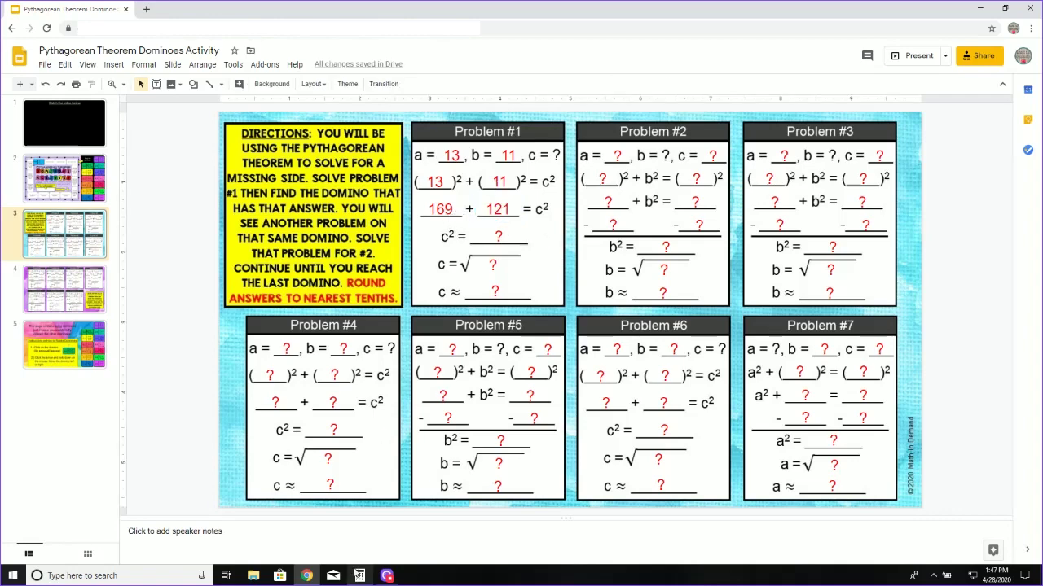
Clear Calculator and shrink it to a compact window over the slide.
{"action": "left_click", "coordinate": [359, 576]}
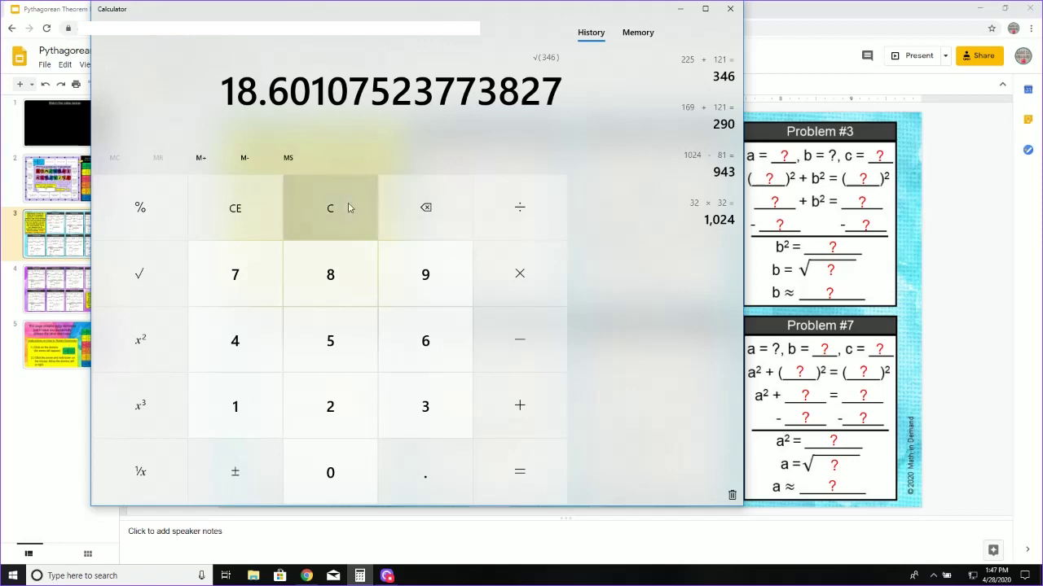
{"action": "left_click", "coordinate": [344, 204]}
{"action": "left_click_drag", "start_coordinate": [740, 3], "coordinate": [279, 233]}
{"action": "left_click_drag", "start_coordinate": [171, 236], "coordinate": [267, 101]}
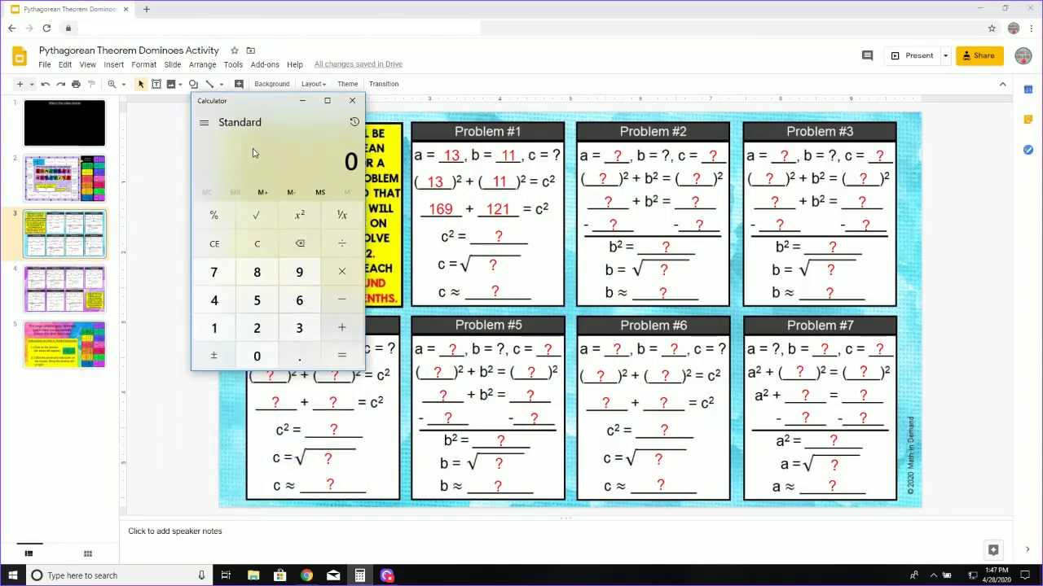
Compute 169 + 121 = 290 in Calculator and enter 290 as c² in Problem #1.
{"action": "left_click", "coordinate": [214, 327]}
{"action": "left_click", "coordinate": [299, 300]}
{"action": "left_click", "coordinate": [299, 272]}
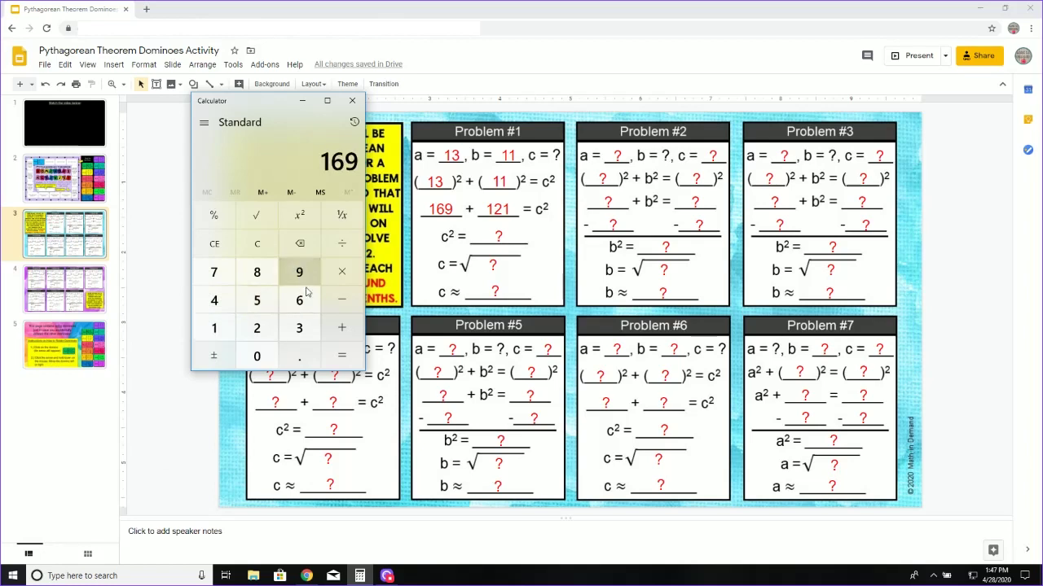
{"action": "left_click", "coordinate": [341, 327]}
{"action": "left_click", "coordinate": [214, 328]}
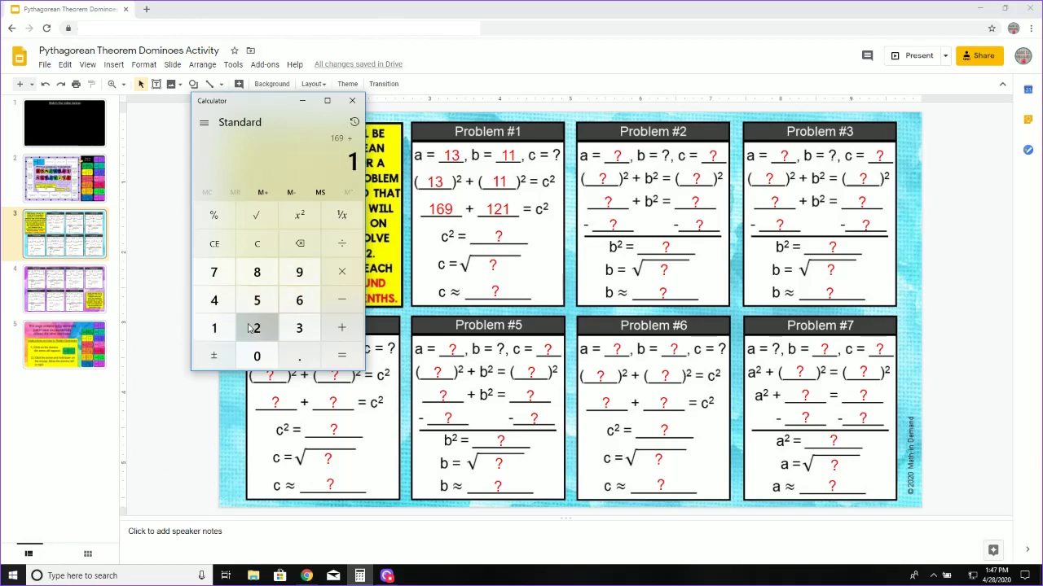
{"action": "left_click", "coordinate": [257, 328]}
{"action": "left_click", "coordinate": [214, 327]}
{"action": "left_click", "coordinate": [343, 356]}
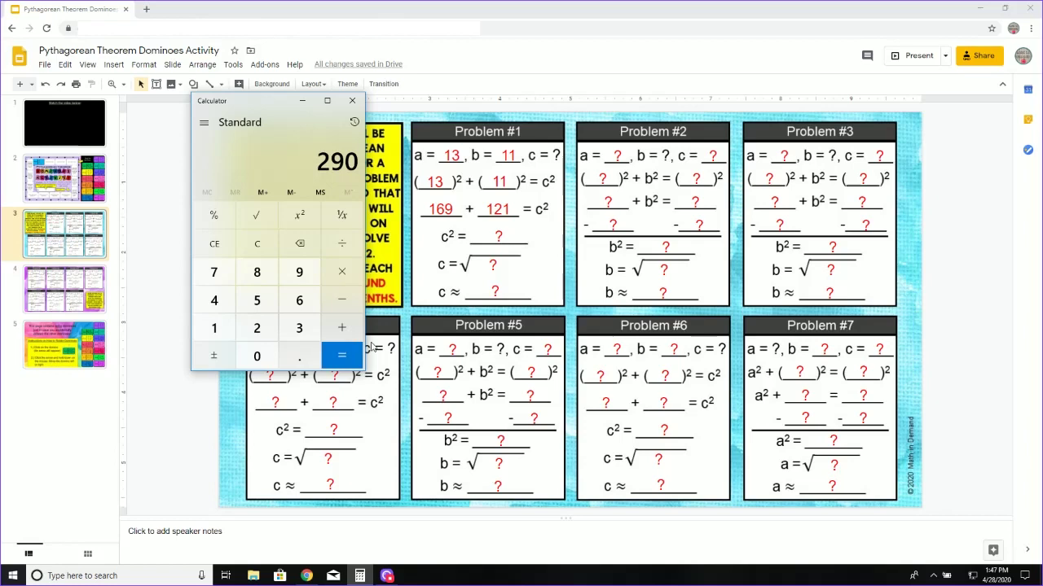
{"action": "left_click", "coordinate": [503, 235]}
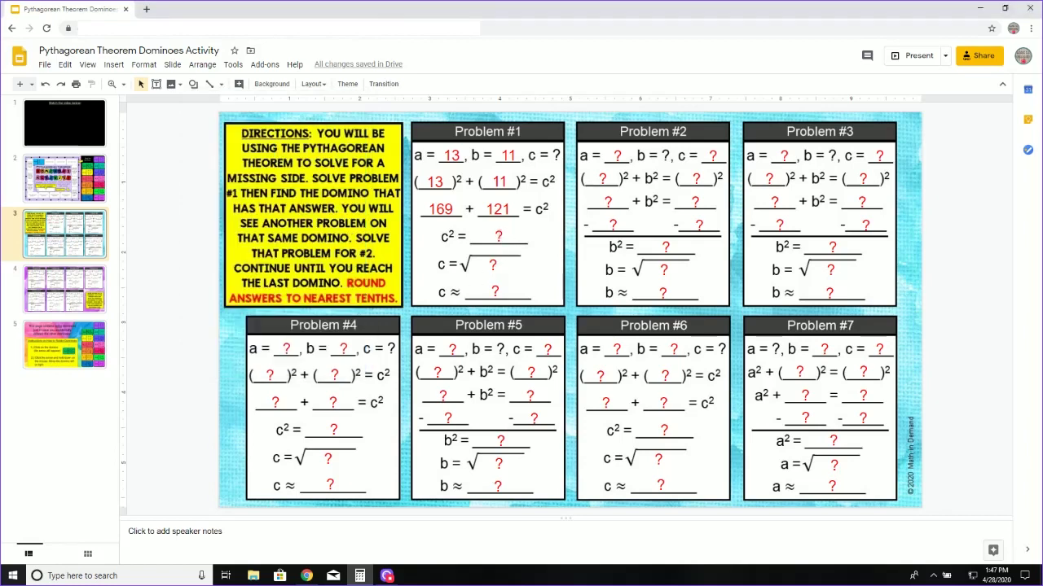
{"action": "type", "text": "290"}
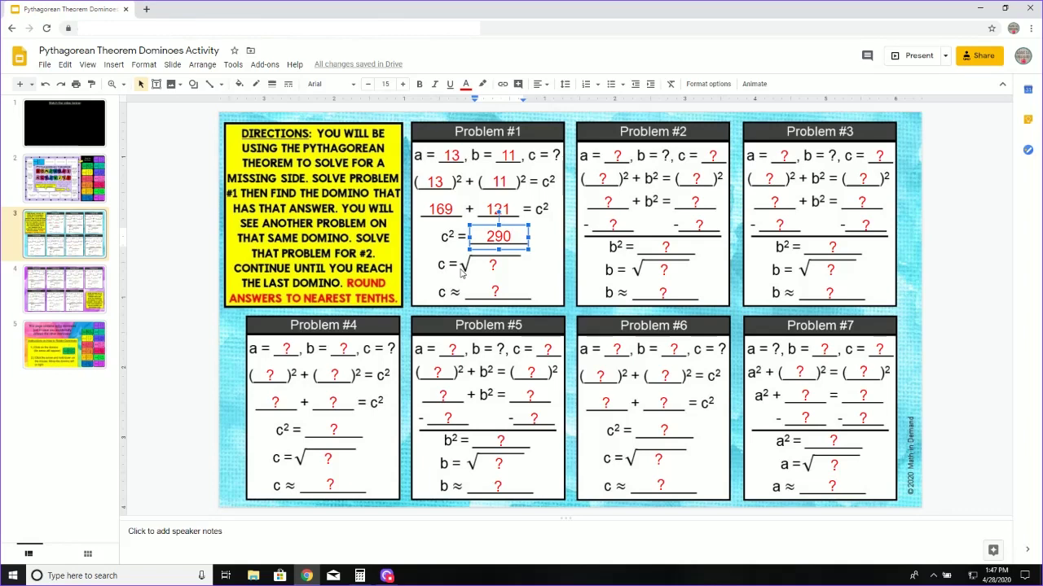
Copy 290 under the square root sign and take √290 in Calculator.
{"action": "left_click_drag", "start_coordinate": [479, 237], "coordinate": [472, 257]}
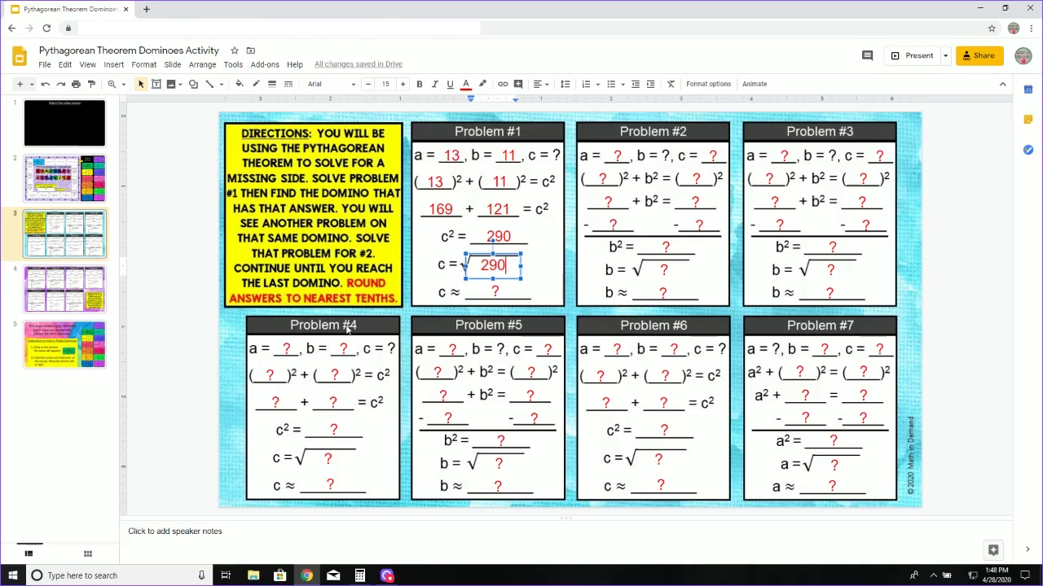
{"action": "left_click", "coordinate": [361, 578]}
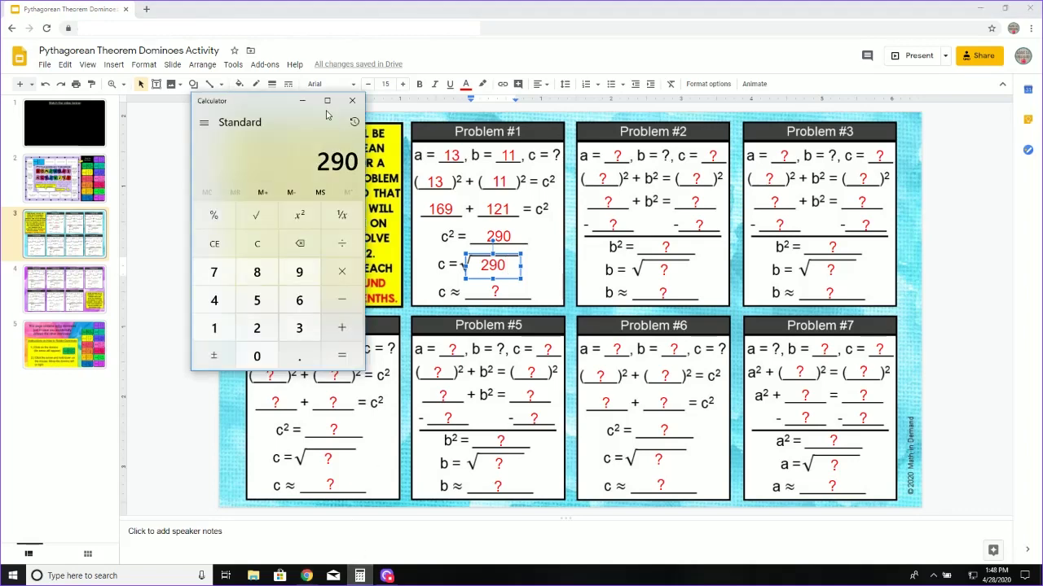
{"action": "left_click", "coordinate": [257, 222]}
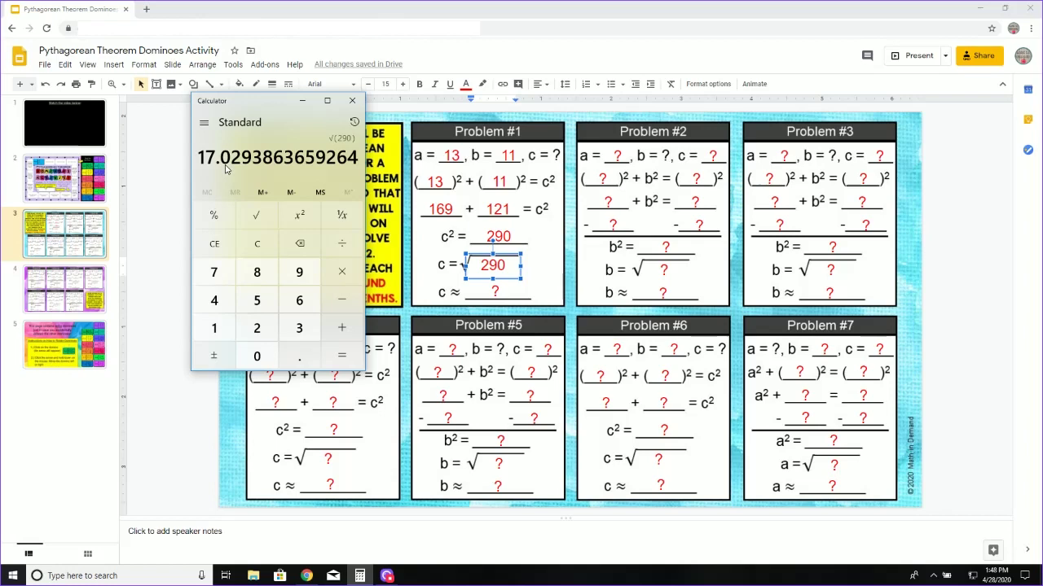
Enter 17.0 as the rounded answer c ≈ in Problem #1.
{"action": "left_click", "coordinate": [500, 291]}
{"action": "left_click", "coordinate": [497, 292]}
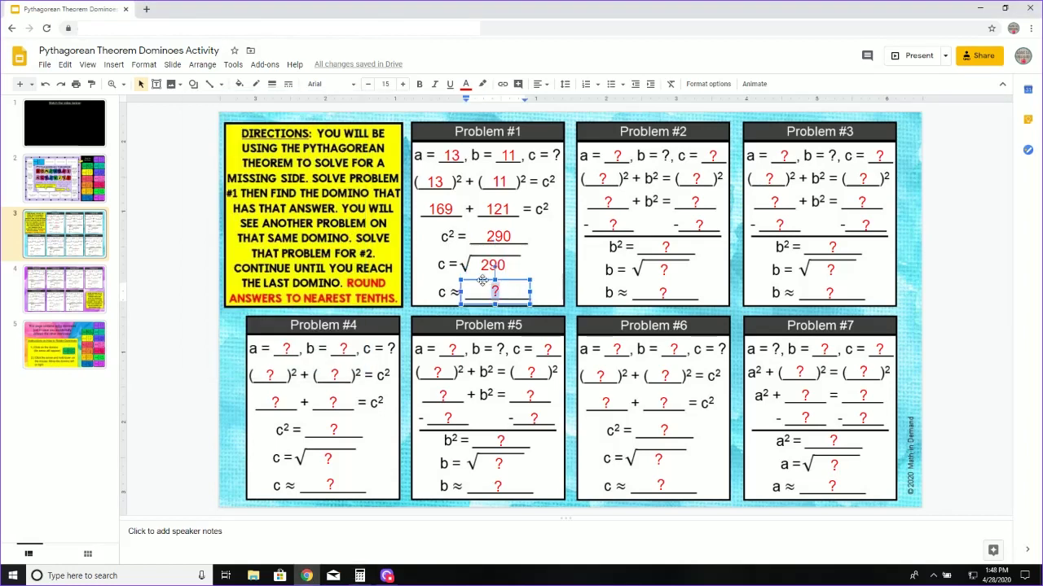
{"action": "type", "text": "17.0"}
{"action": "left_click", "coordinate": [966, 287]}
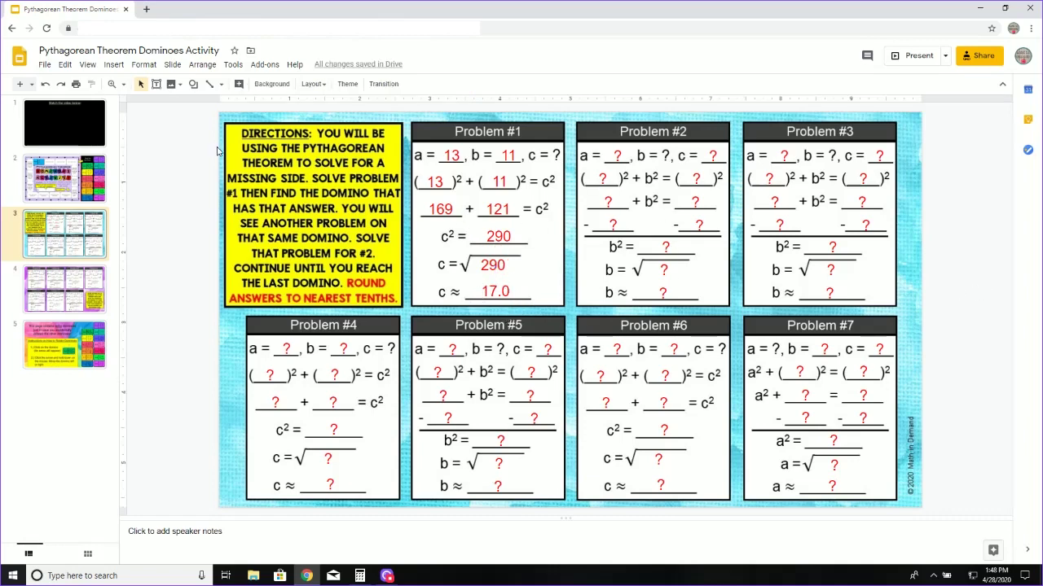
On the dominoes board, move domino G (17.0; a = 5, c = 12) beside START.
{"action": "left_click", "coordinate": [66, 172]}
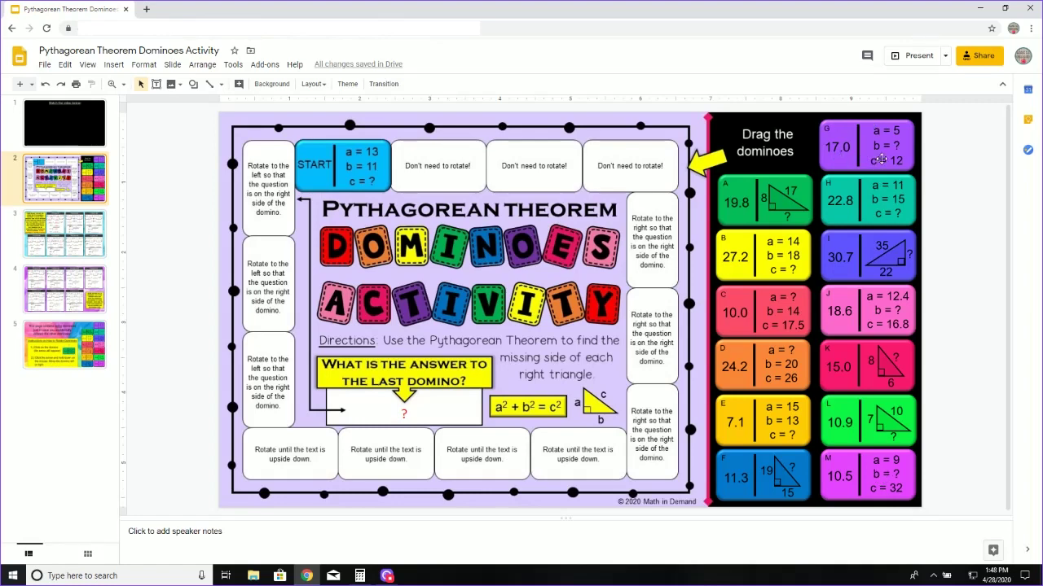
{"action": "left_click_drag", "start_coordinate": [895, 140], "coordinate": [467, 160]}
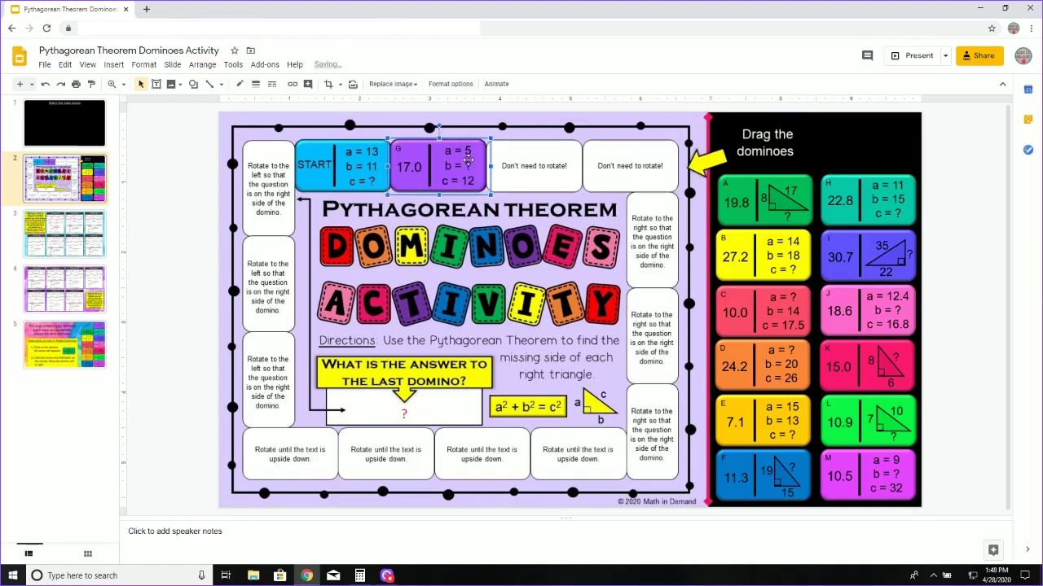
{"action": "left_click", "coordinate": [532, 189]}
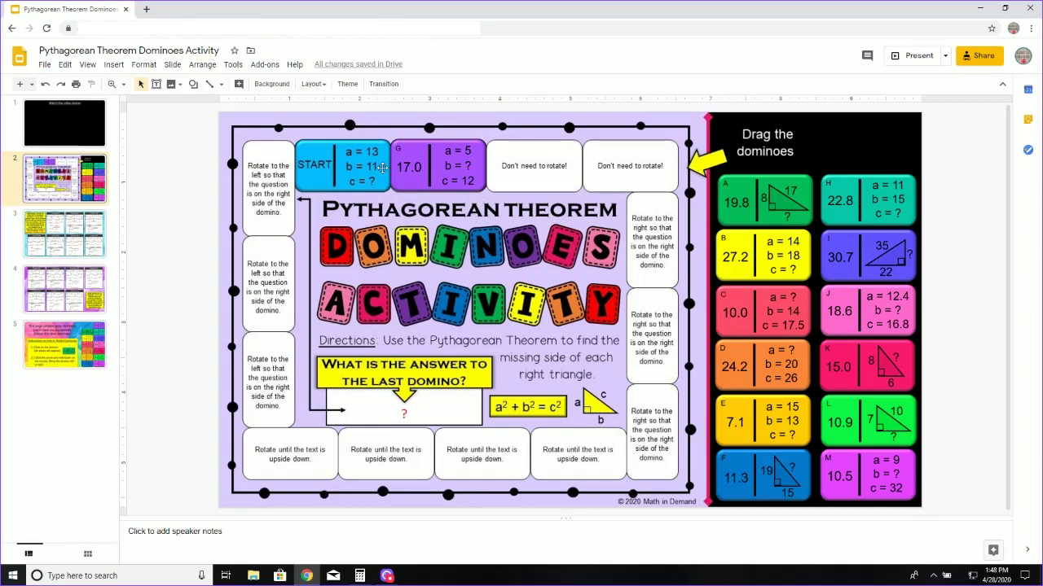
{"action": "left_click", "coordinate": [74, 231]}
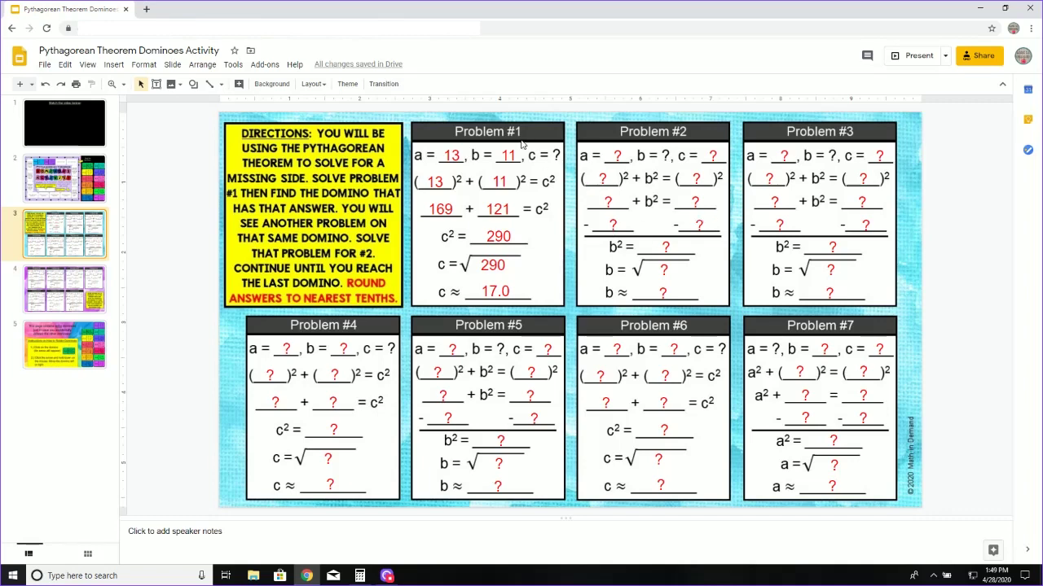
{"action": "left_click", "coordinate": [67, 301]}
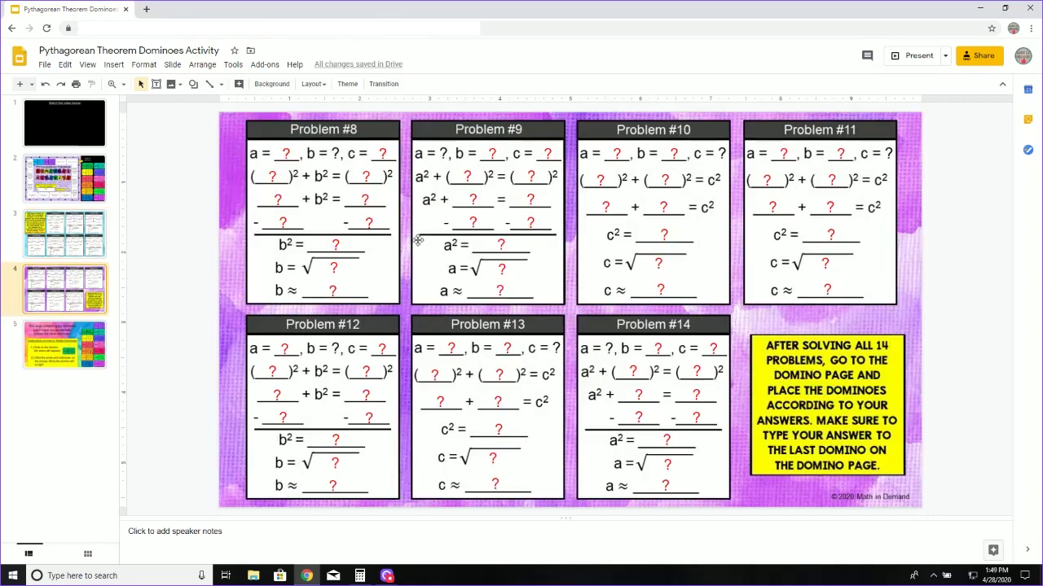
{"action": "left_click", "coordinate": [58, 177]}
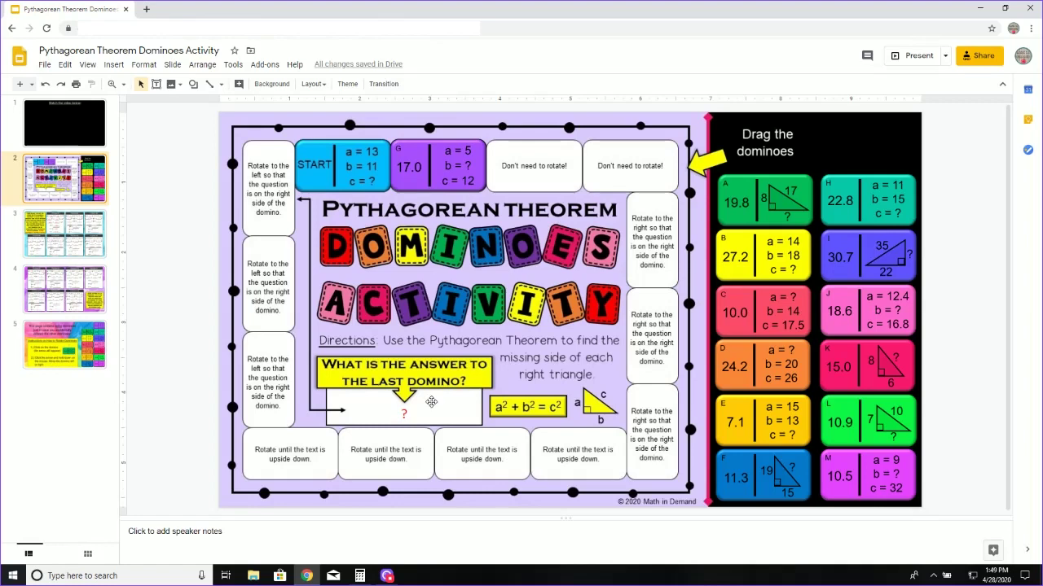
{"action": "left_click", "coordinate": [75, 349]}
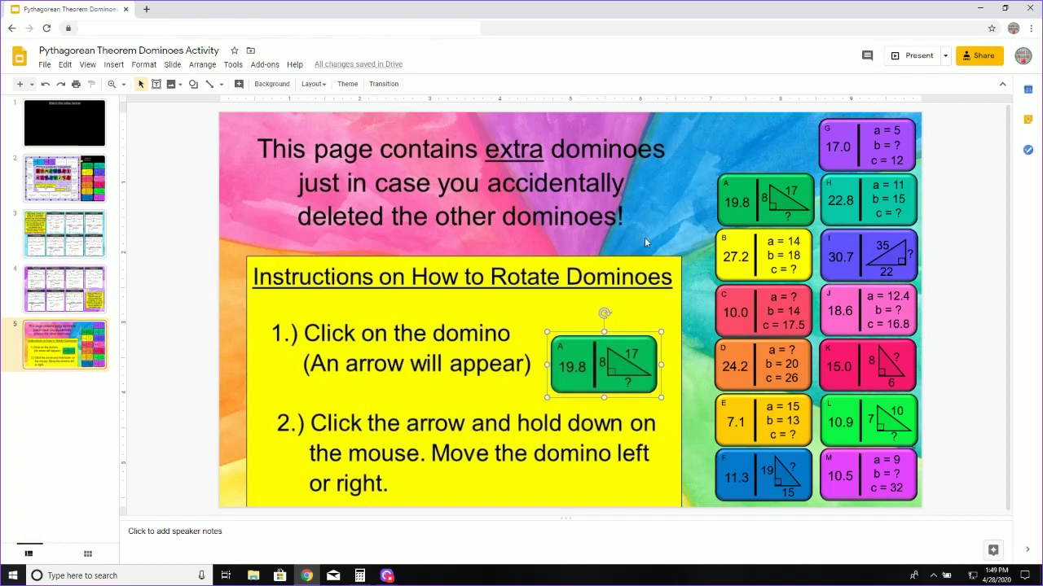
{"action": "left_click", "coordinate": [748, 193]}
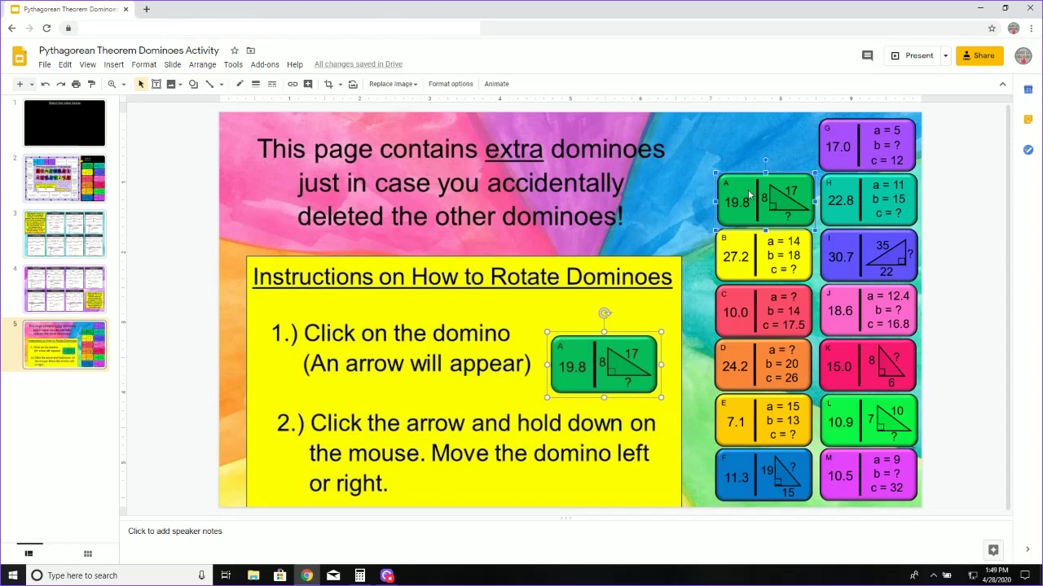
{"action": "right_click", "coordinate": [743, 185]}
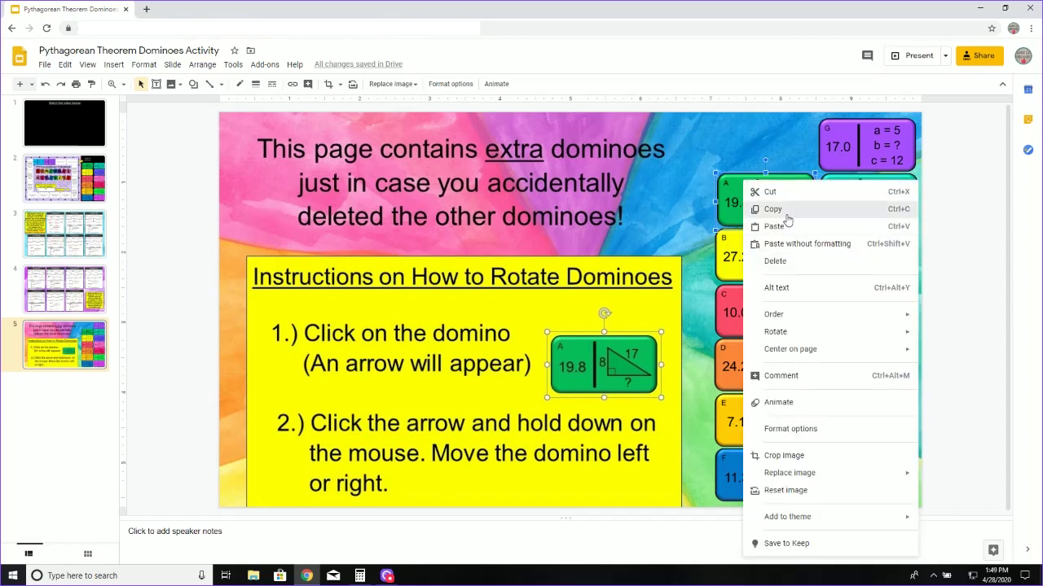
{"action": "left_click", "coordinate": [773, 217]}
{"action": "left_click", "coordinate": [77, 171]}
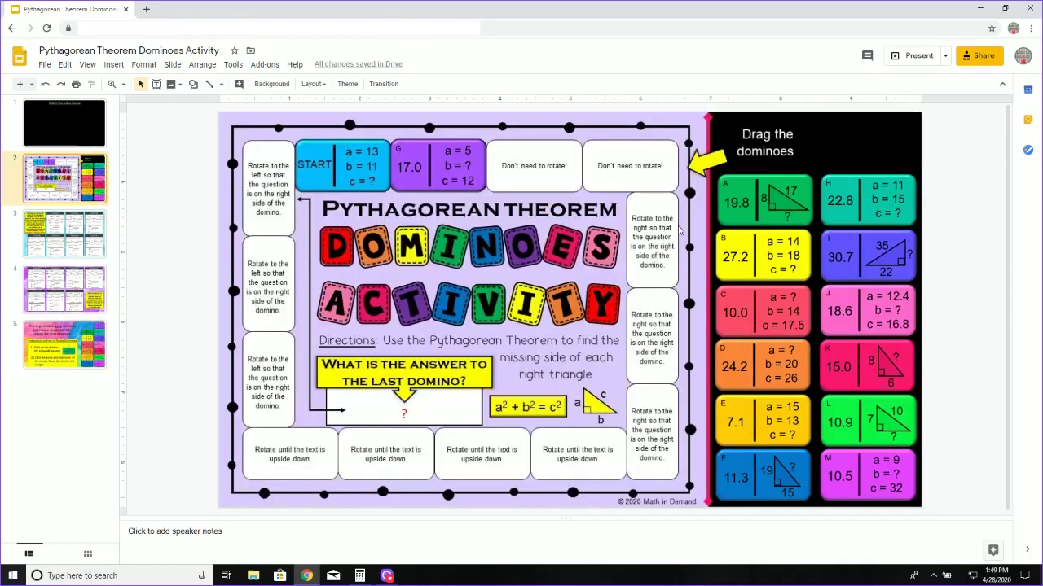
{"action": "left_click", "coordinate": [763, 195]}
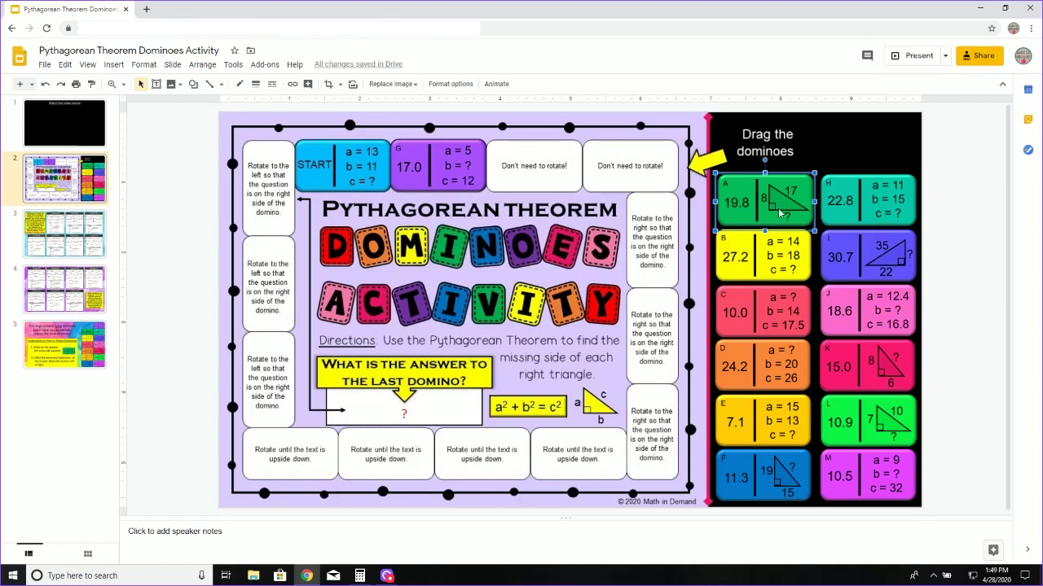
{"action": "key", "text": "Delete"}
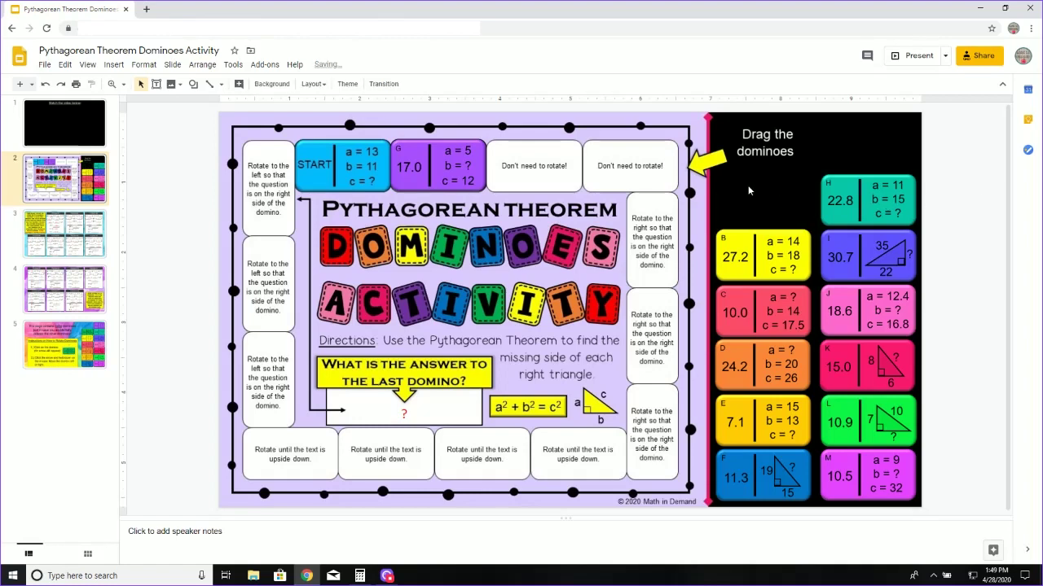
{"action": "right_click", "coordinate": [750, 191]}
{"action": "left_click", "coordinate": [792, 233]}
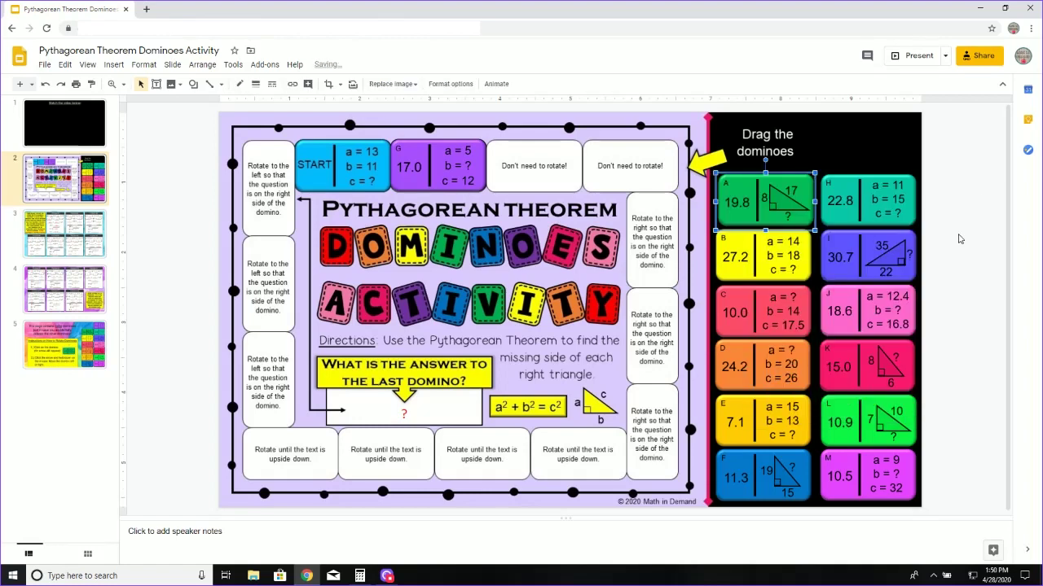
{"action": "left_click", "coordinate": [962, 235]}
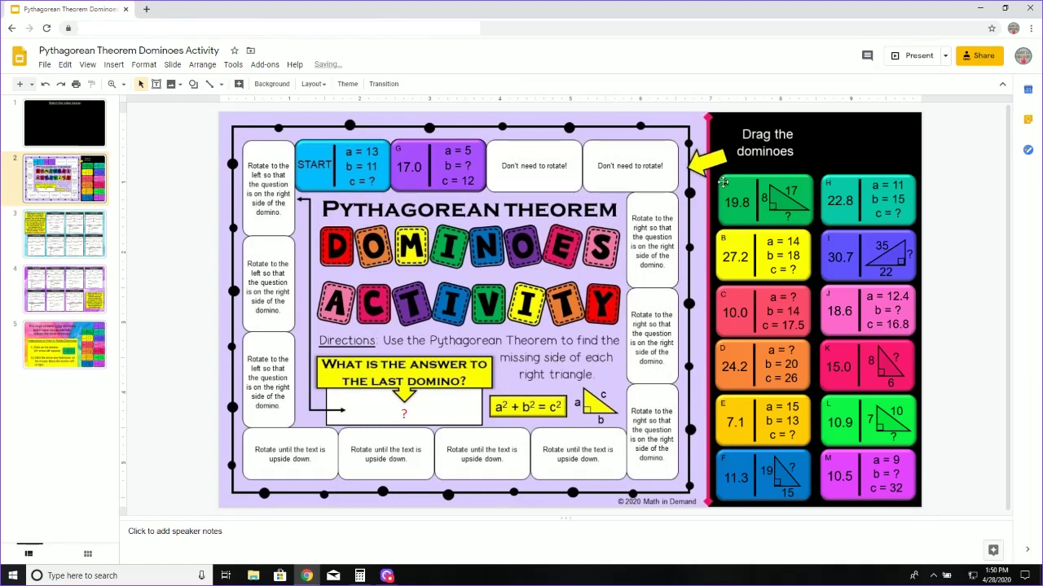